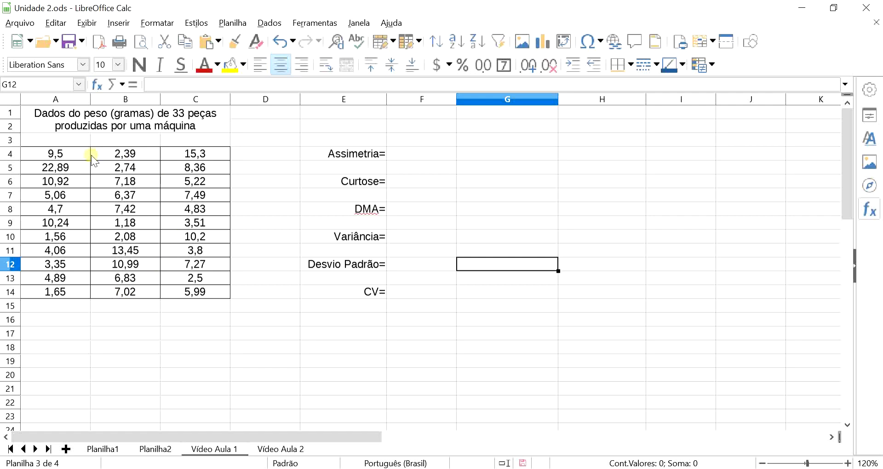
left_click(170, 117)
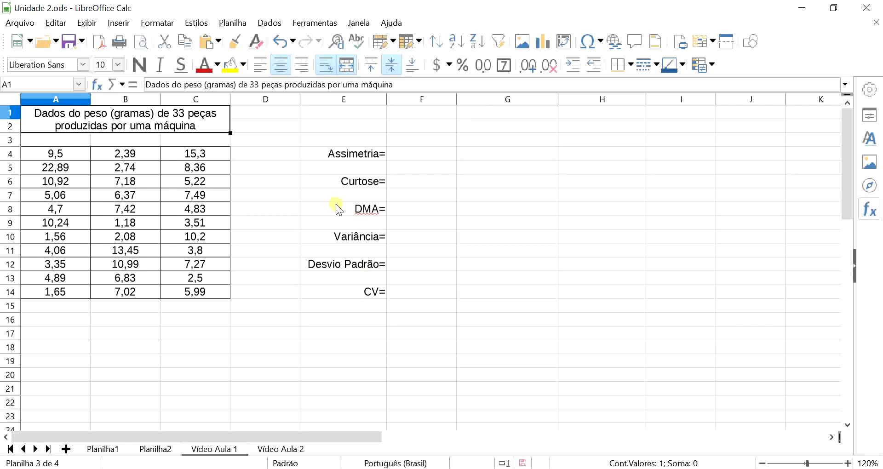
left_click_drag(338, 208, 339, 293)
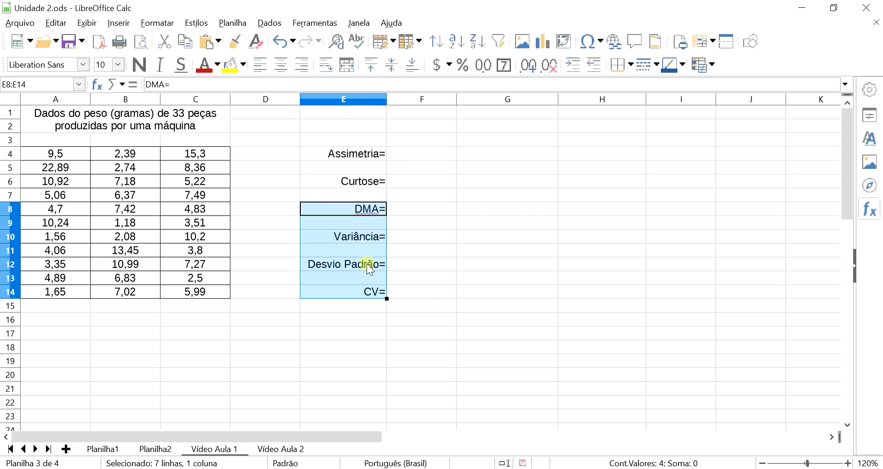
left_click(353, 338)
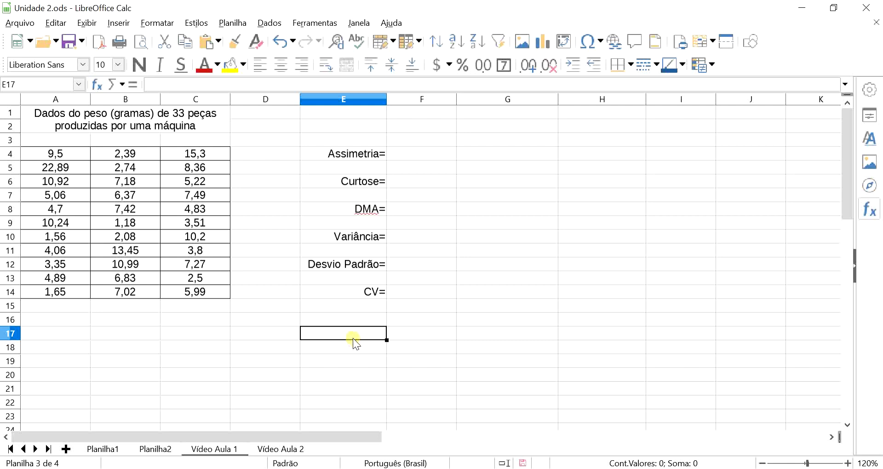
left_click(348, 152)
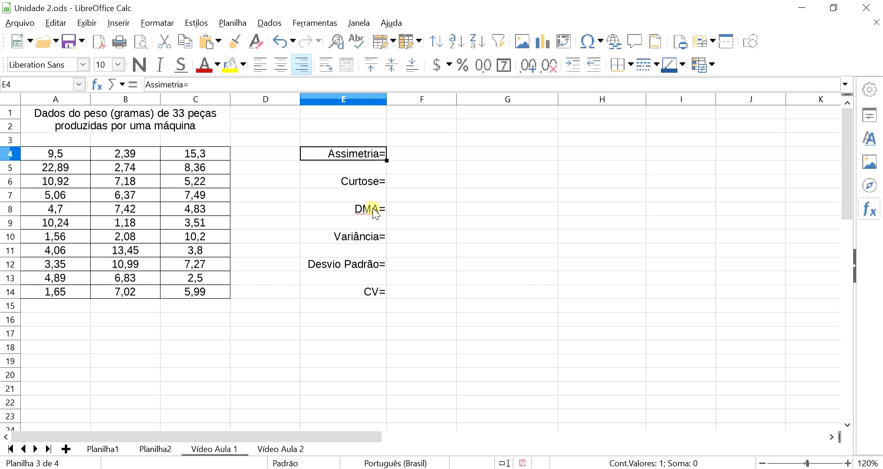
left_click(350, 182)
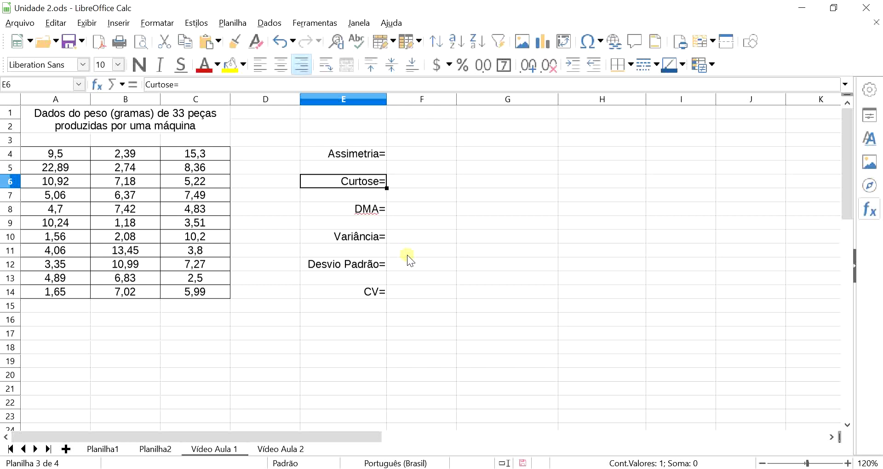
Step: Calculate the skewness of the data in A4:C14 with the DISTORÇÃO function in cell F4, beside the Assimetria label
left_click(415, 154)
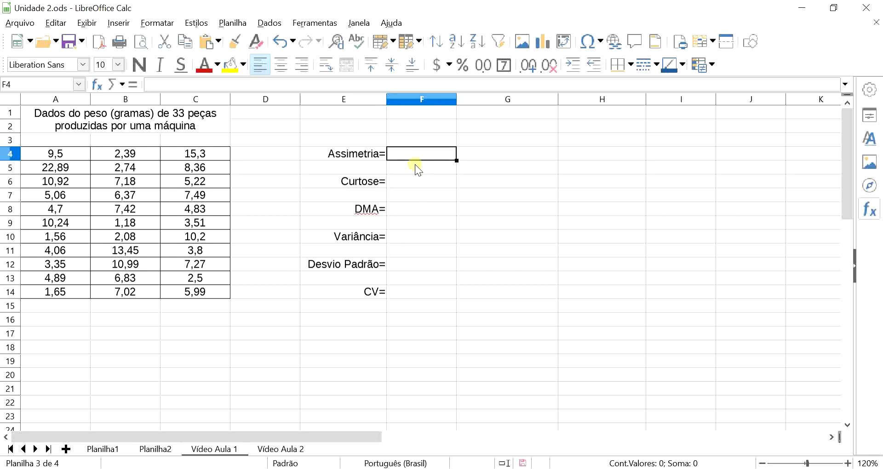
type("=")
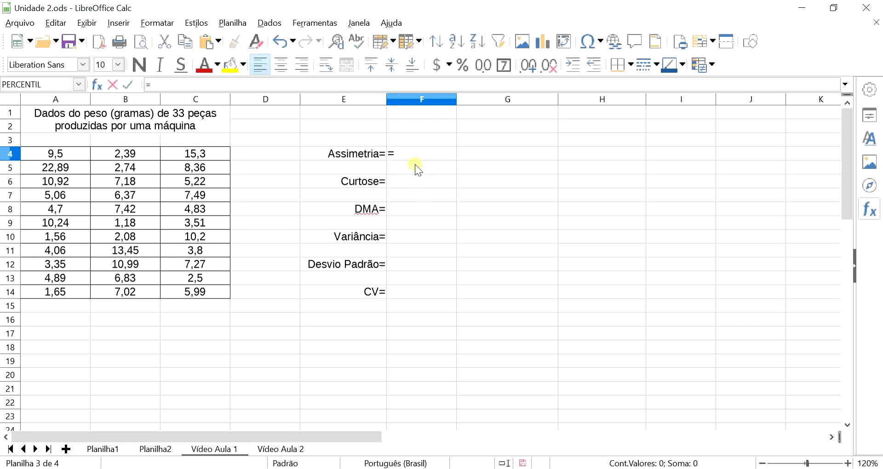
type("distr")
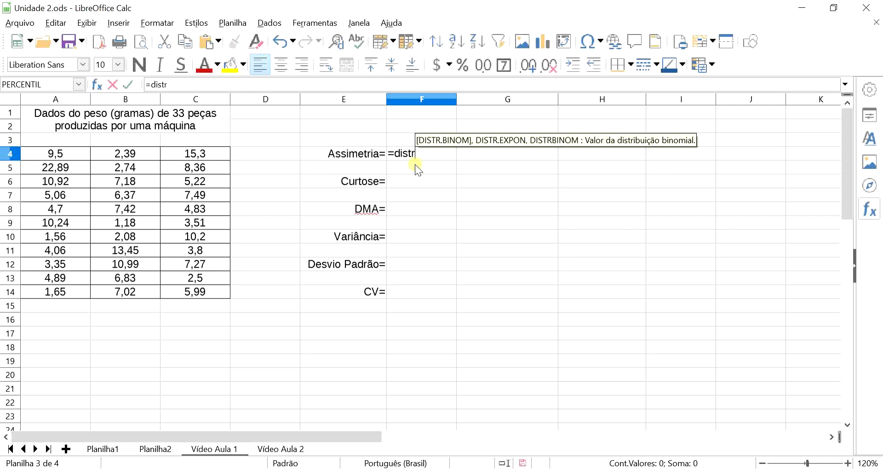
key("BackSpace")
type("orç")
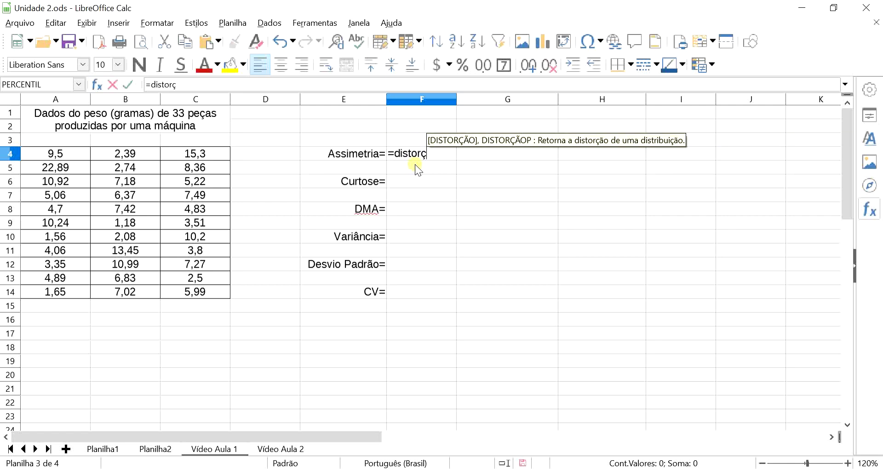
key("Return")
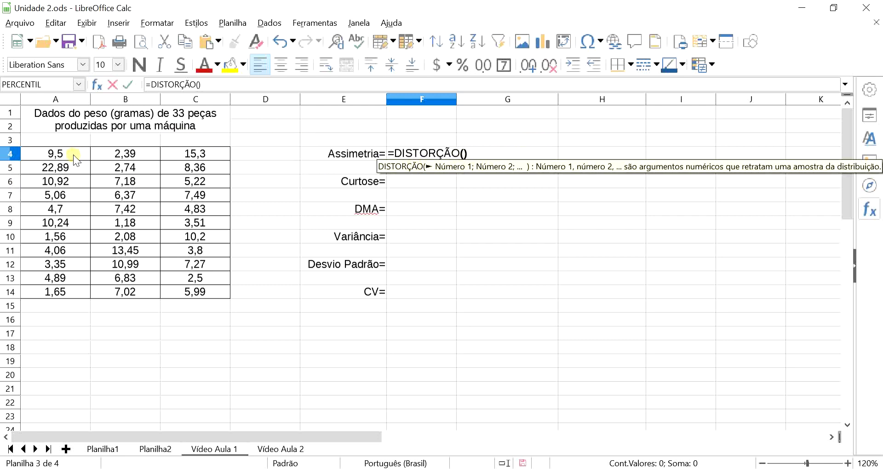
left_click_drag(74, 159, 195, 294)
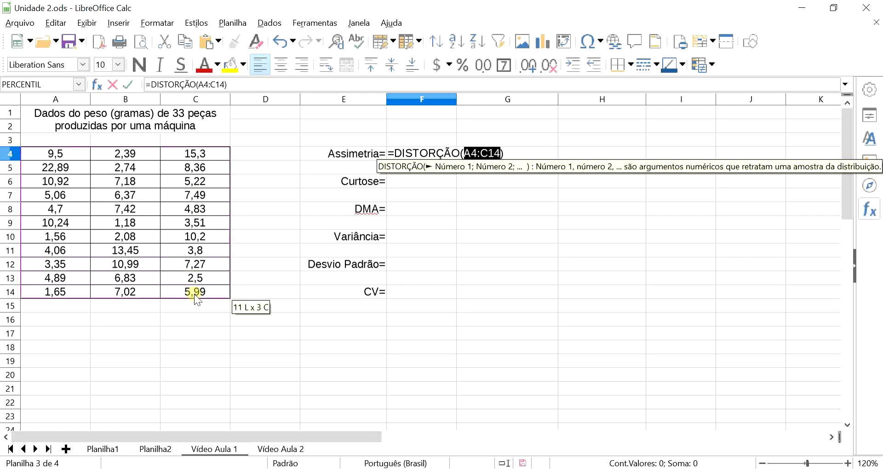
key("Return")
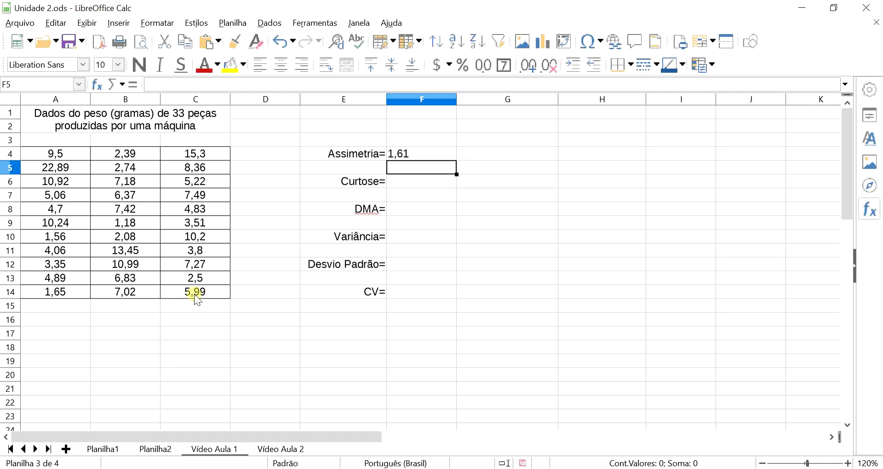
key("Up")
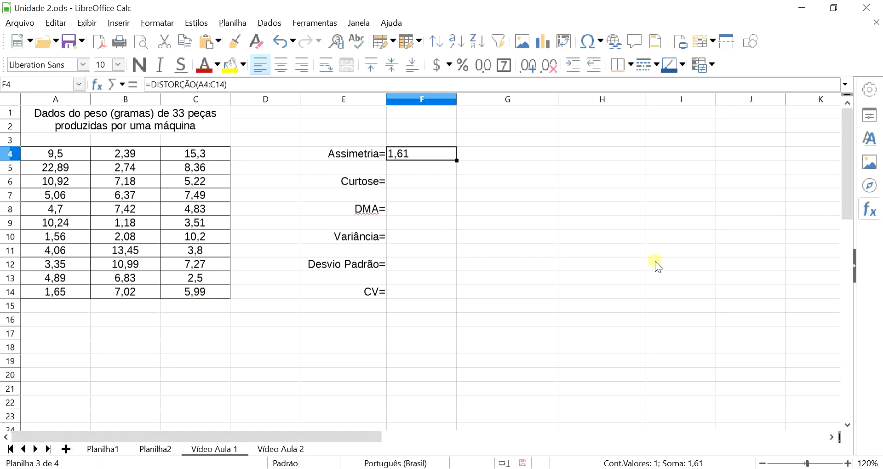
Step: Calculate the kurtosis of the data in A4:C14 with the CURT function in cell F6, beside the Curtose label
left_click(425, 180)
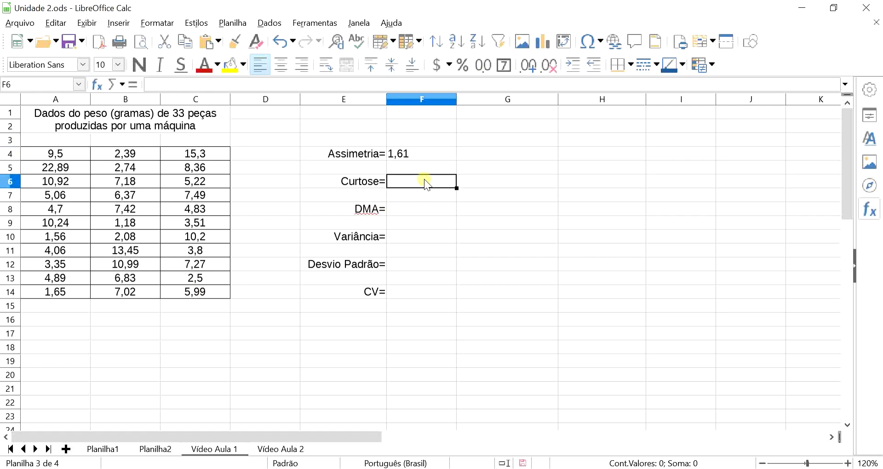
type("=curt")
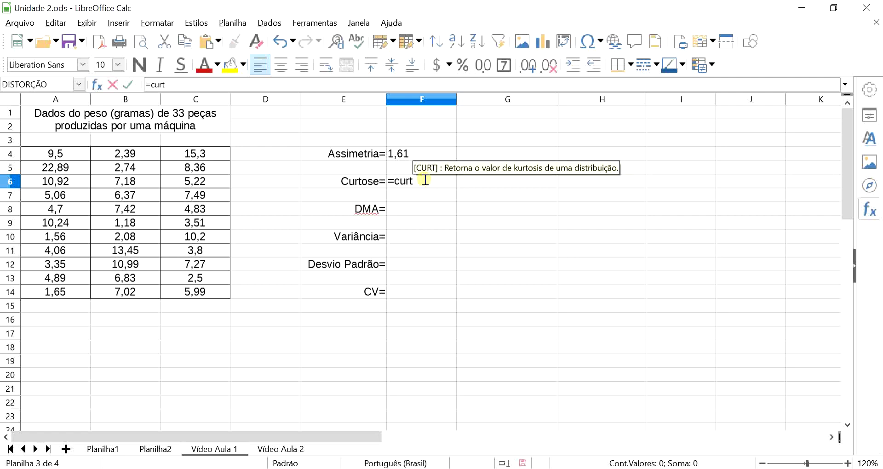
key("Return")
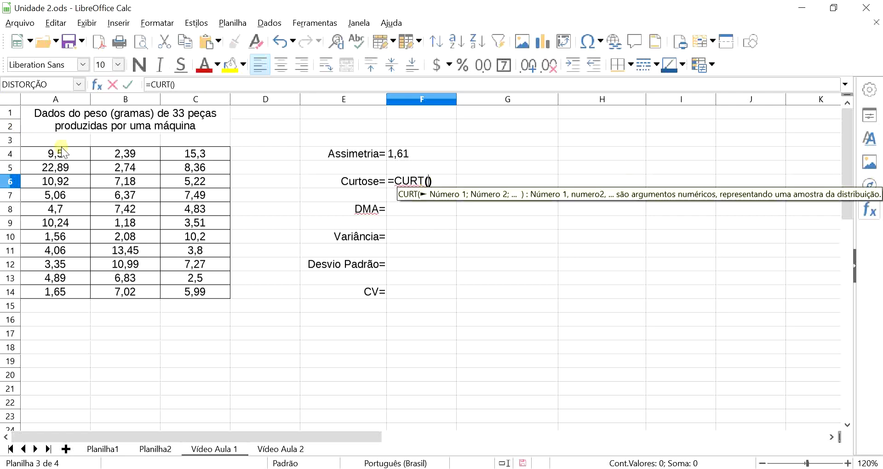
left_click_drag(62, 152, 193, 276)
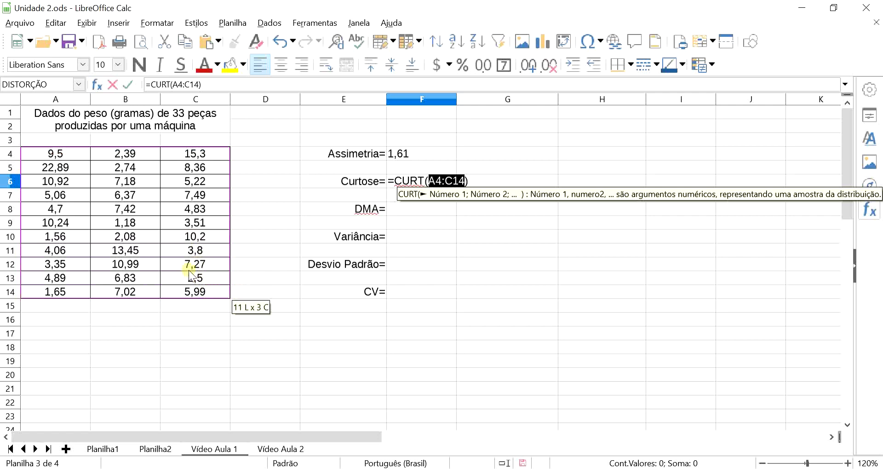
key("Return")
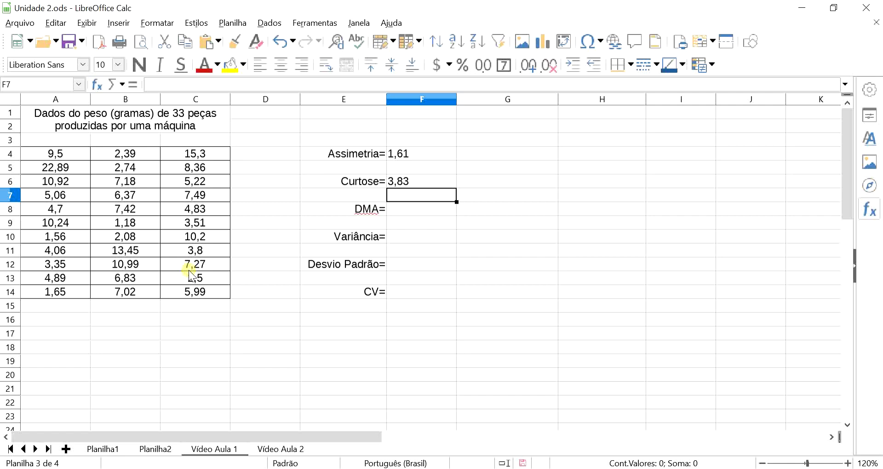
left_click(431, 181)
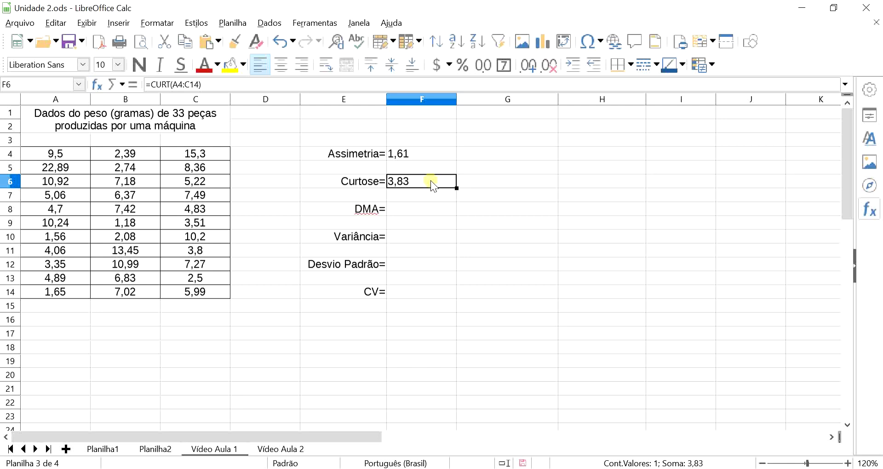
Step: Enter the label "média=" in cell B16 below the data table
left_click(423, 209)
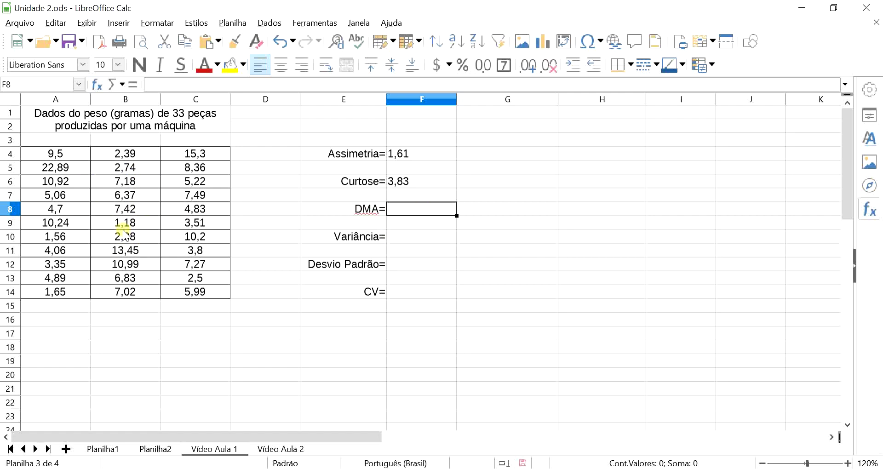
left_click(135, 320)
type("m")
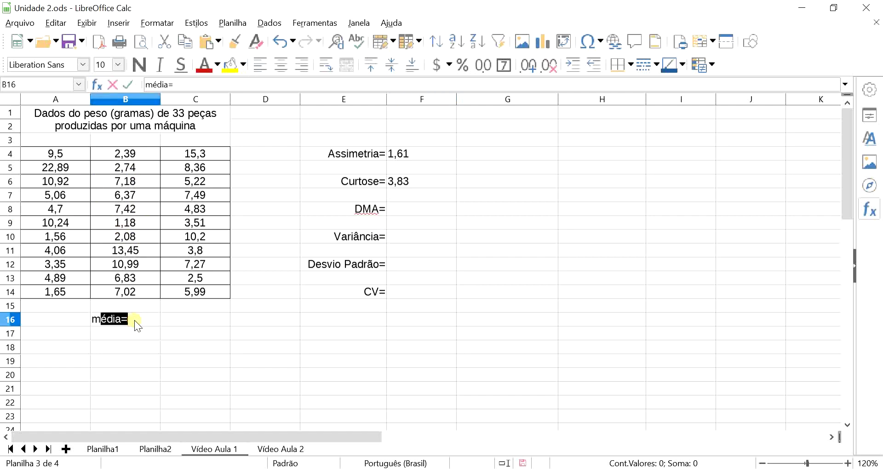
type("édu")
key("BackSpace")
key("BackSpace")
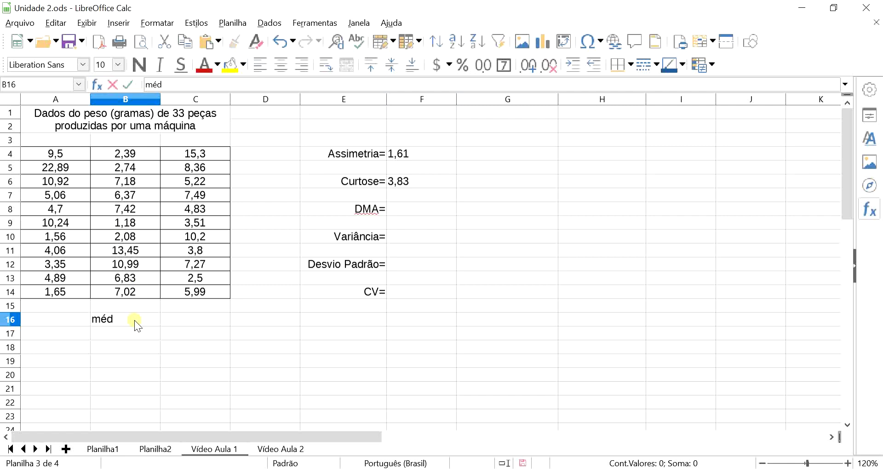
type("ia=")
key("Tab")
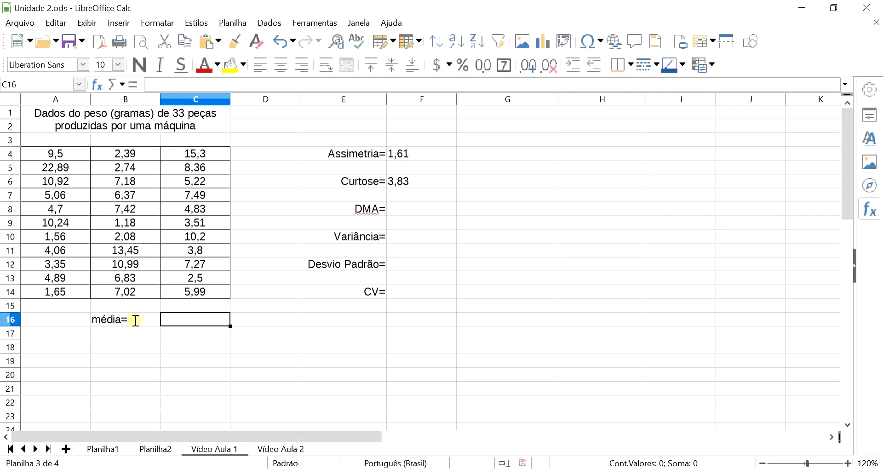
Step: Calculate the average of A4:C14 with the MÉDIA function in cell C16
type("=média")
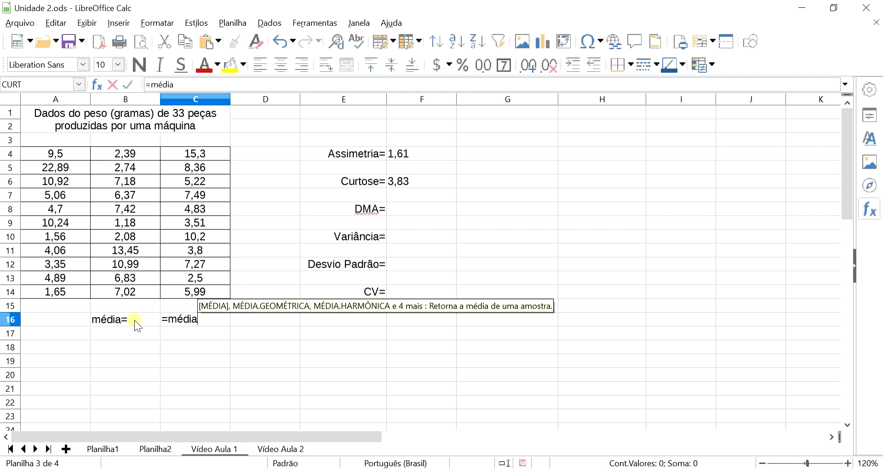
key("Return")
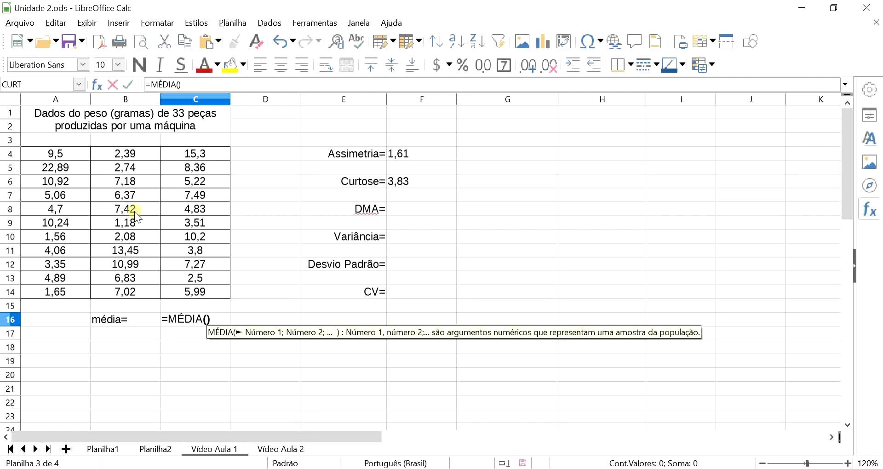
left_click_drag(70, 154, 212, 296)
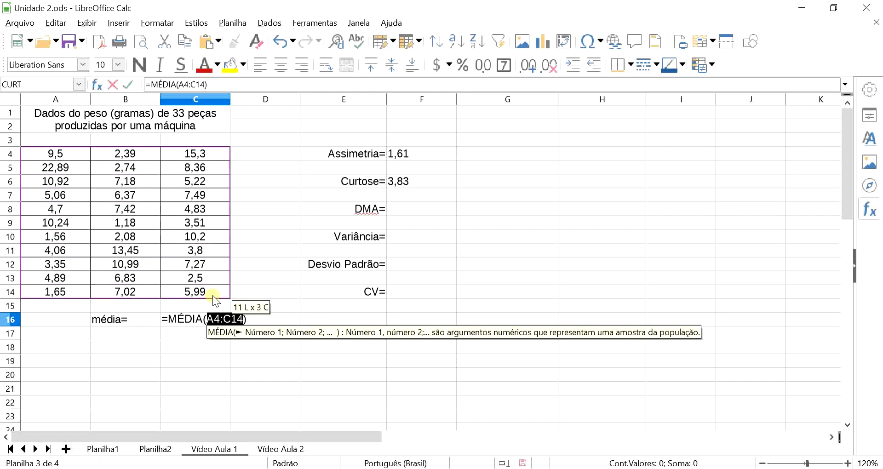
key("Return")
Step: Reduce the displayed decimals of the average in cell C16 to two places
left_click(199, 318)
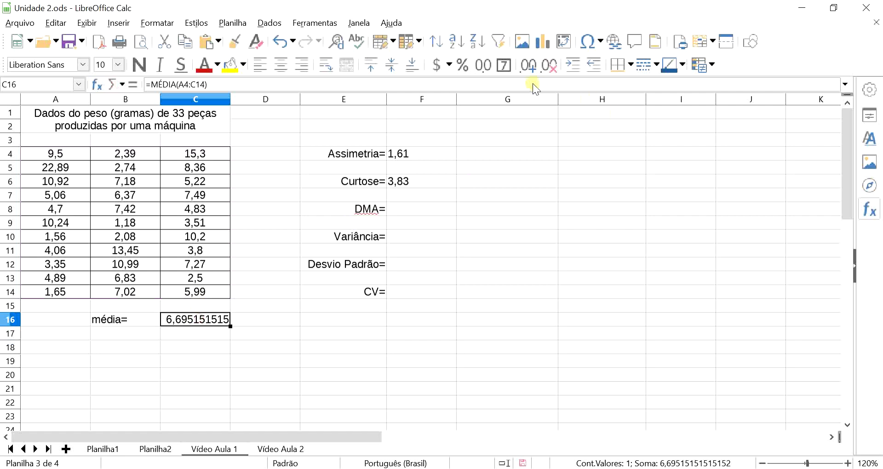
left_click(547, 67)
left_click(547, 67)
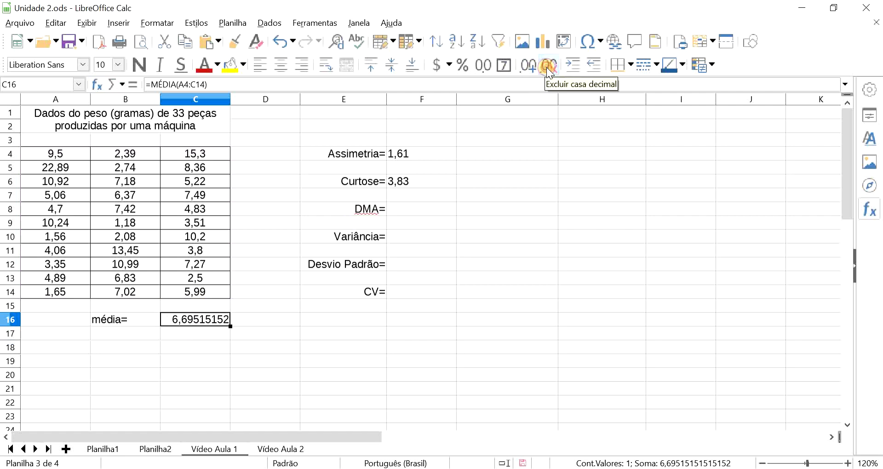
left_click(547, 67)
left_click(547, 68)
left_click(547, 67)
left_click(547, 68)
left_click(547, 67)
left_click(547, 67)
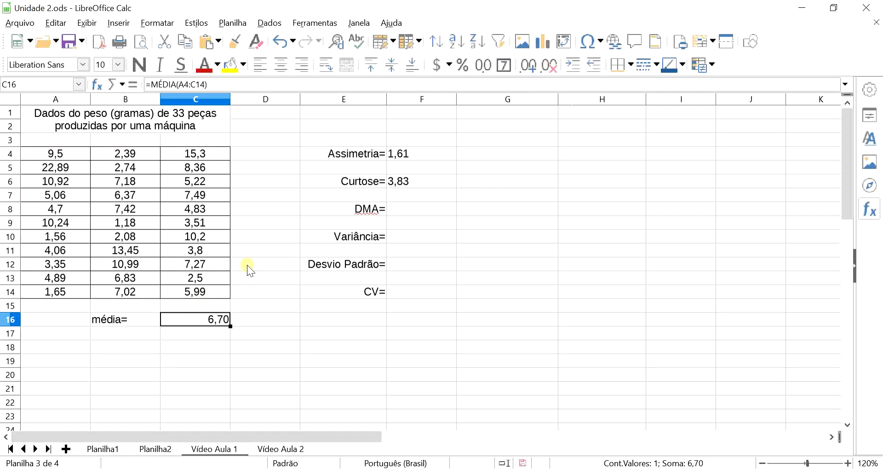
Step: Centre the average in cell C16 and right-align its label in cell B16
left_click(281, 64)
left_click(144, 322)
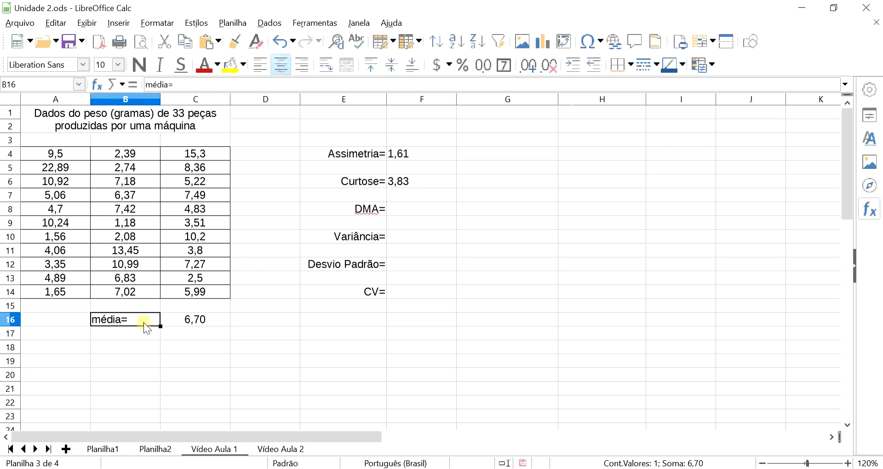
left_click(301, 64)
left_click(484, 292)
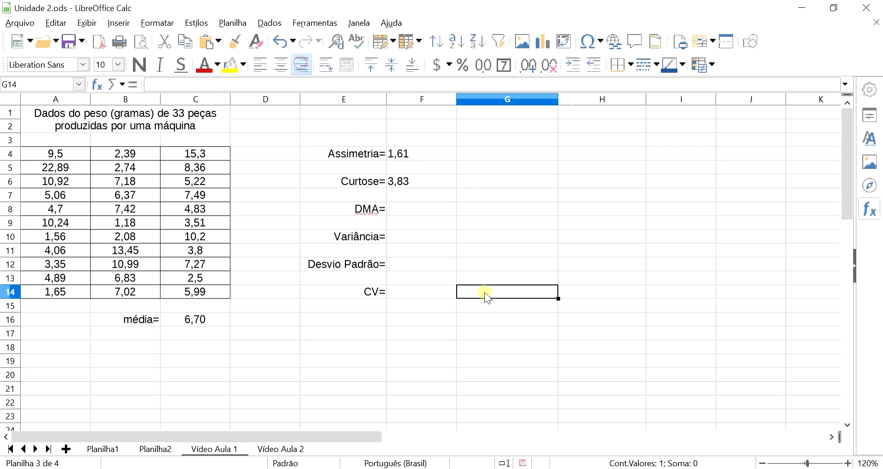
left_click(415, 209)
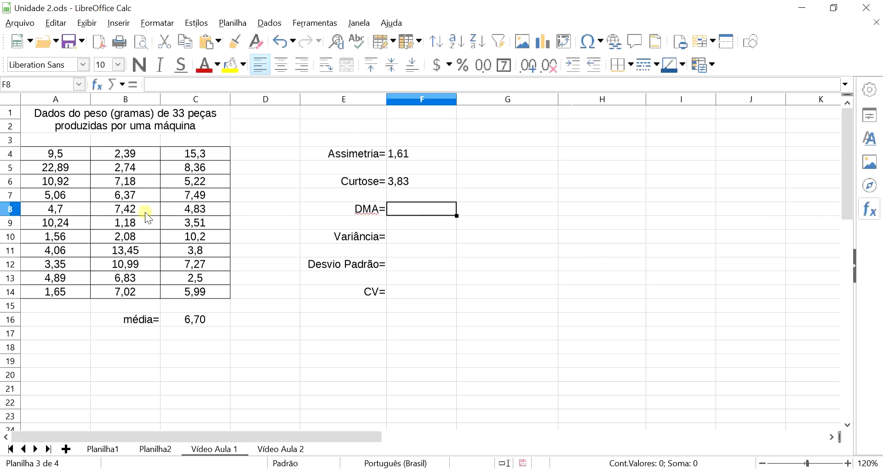
left_click(61, 153)
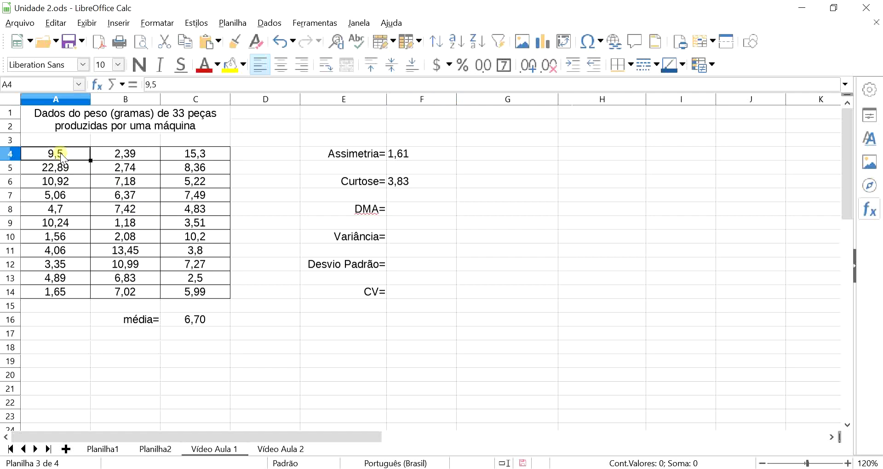
left_click(67, 168)
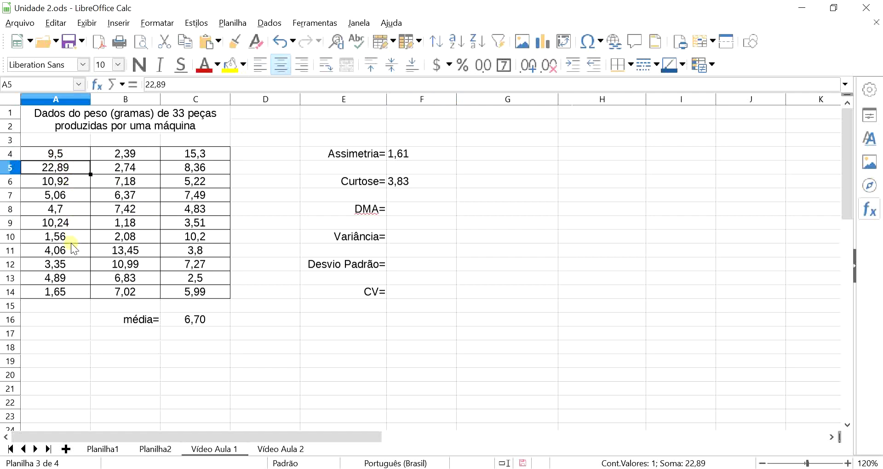
left_click(189, 319)
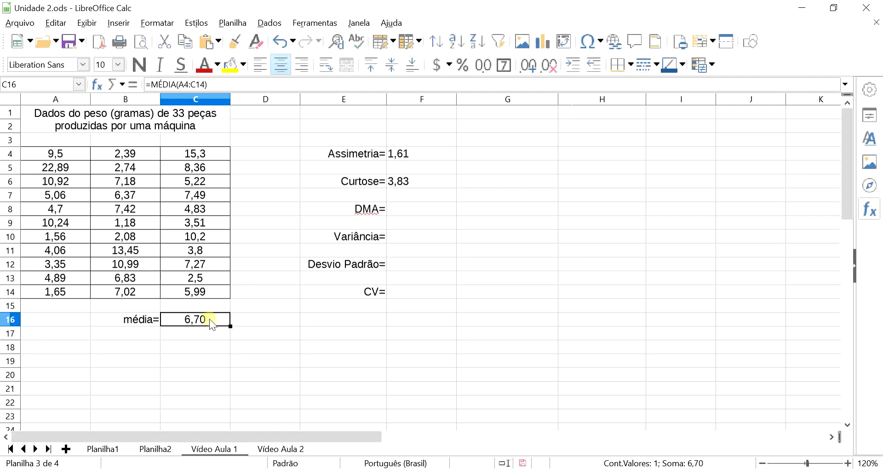
Step: Calculate the mean absolute deviation of A4:C14 in cell F8 with the DESV.MÉDIO function
left_click(424, 213)
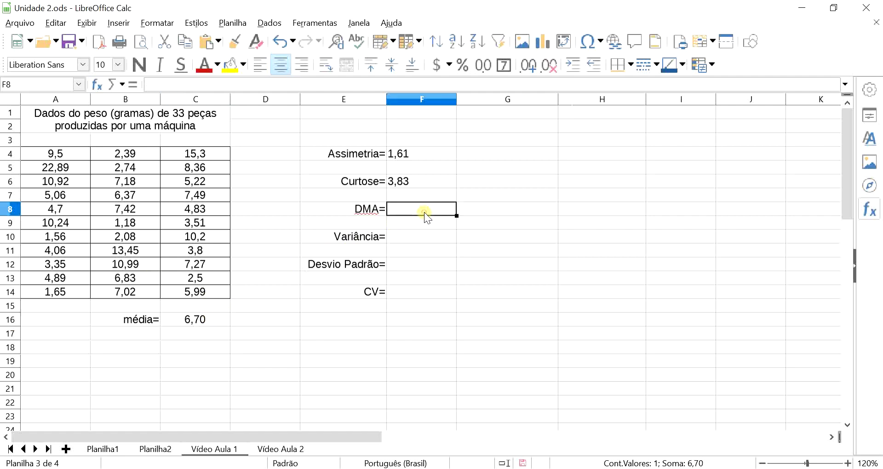
type("=dév")
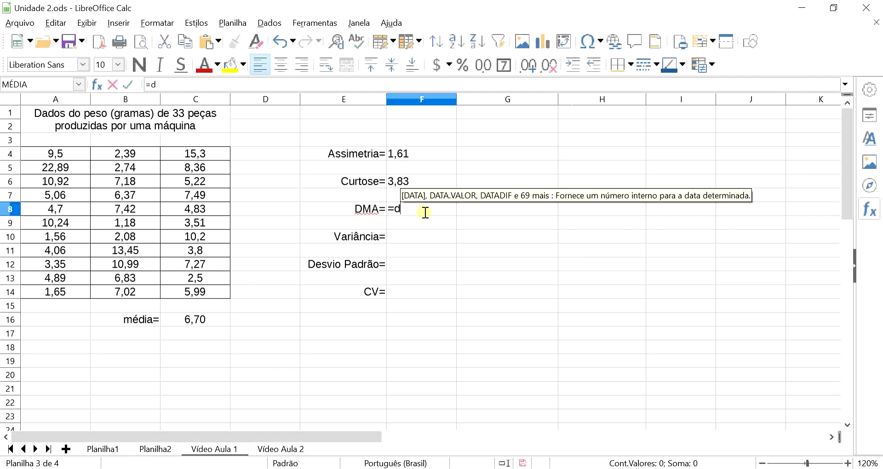
key("BackSpace")
key("BackSpace")
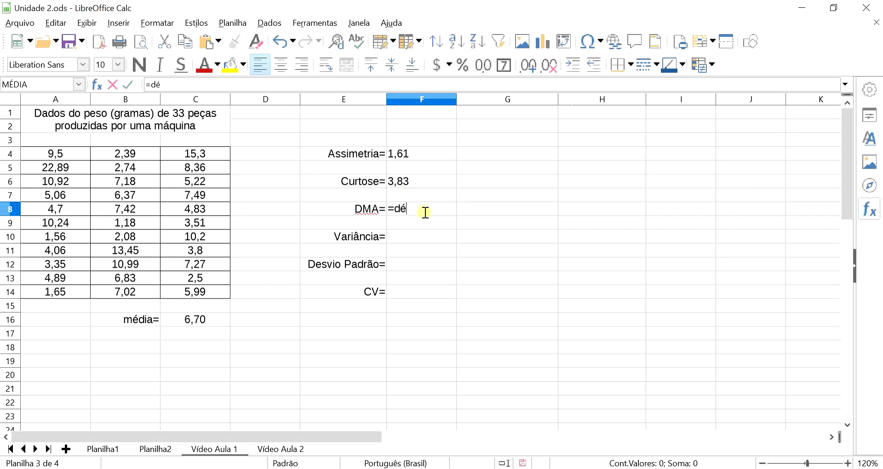
type("esv")
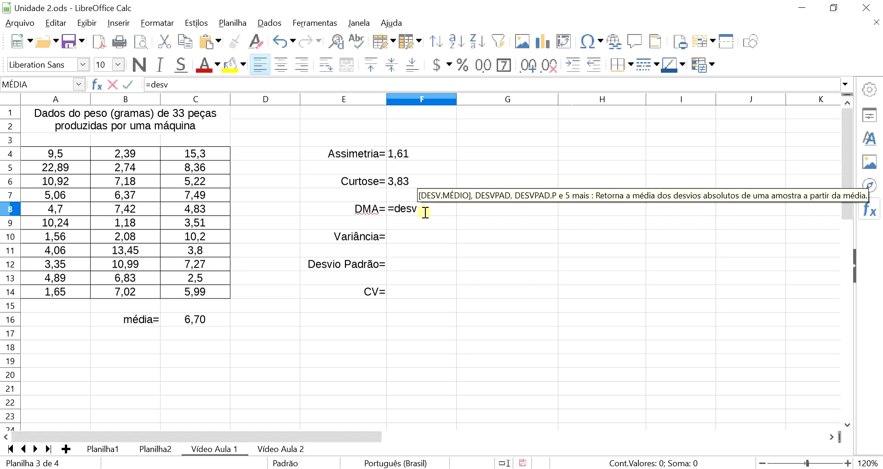
type(".")
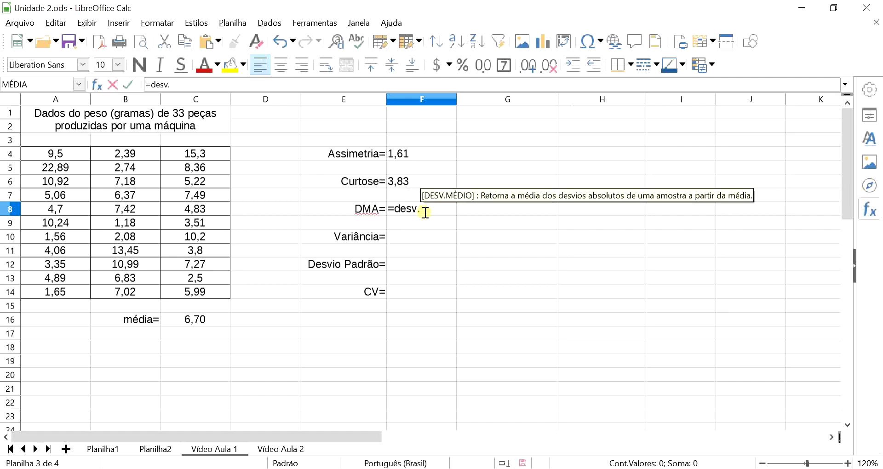
type("me")
key("Return")
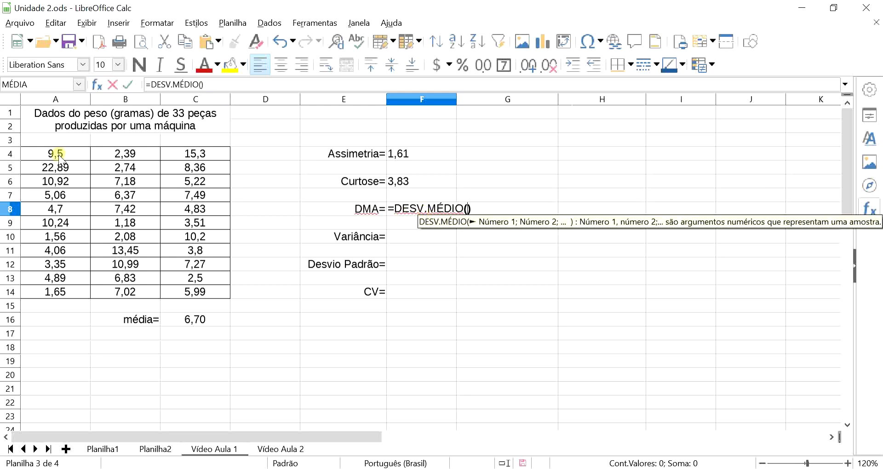
left_click_drag(58, 155, 211, 293)
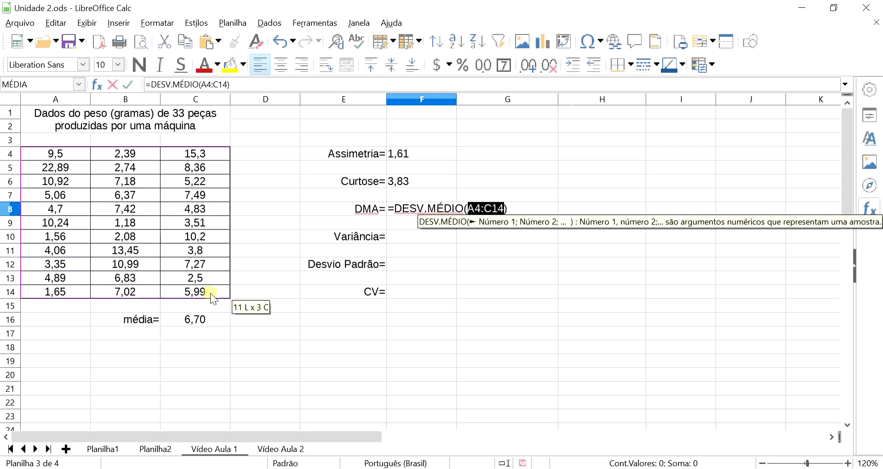
key("Return")
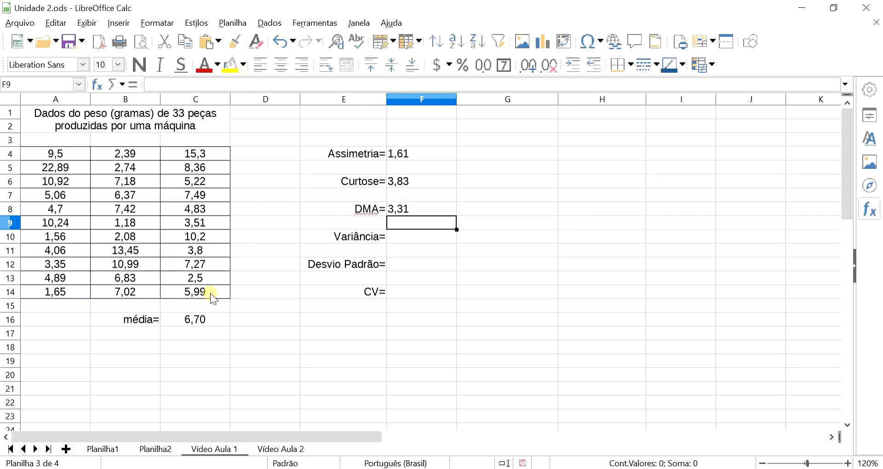
key("Up")
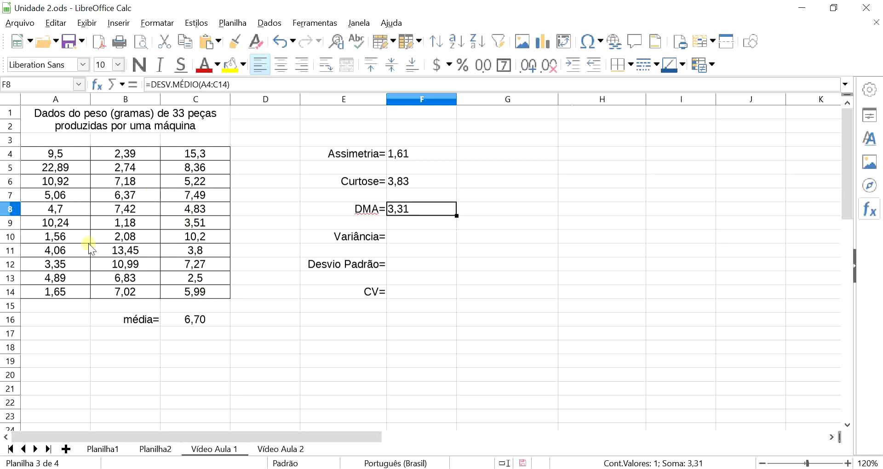
left_click(199, 318)
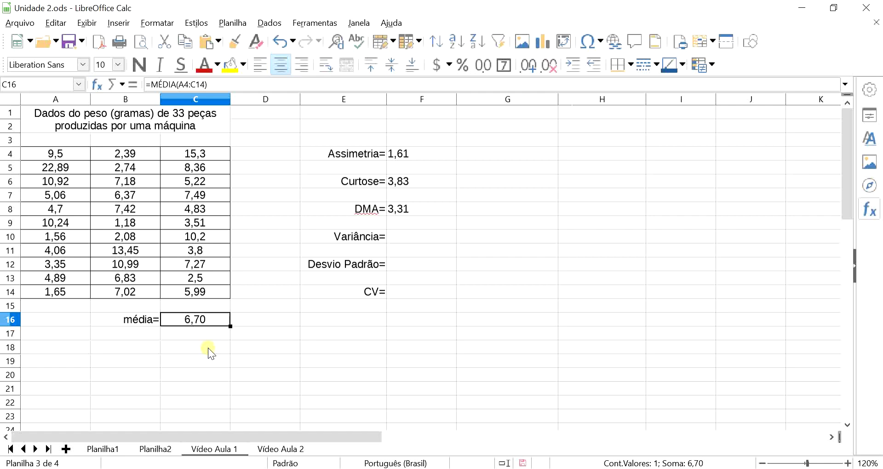
Step: Calculate the sample variance of A4:C14 in cell F10 with the VAR function
left_click(411, 241)
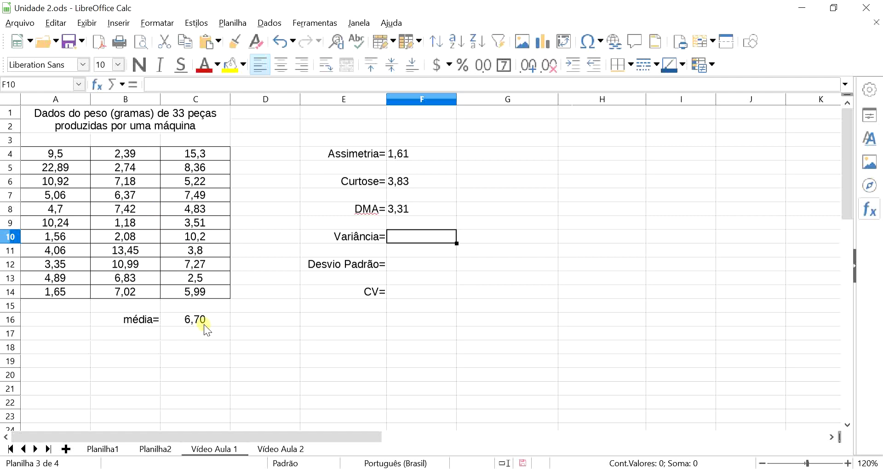
type("=var")
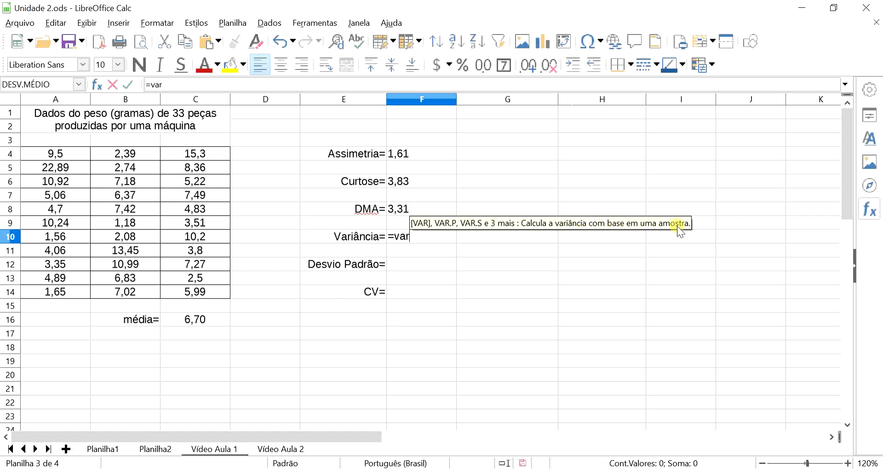
type(".p")
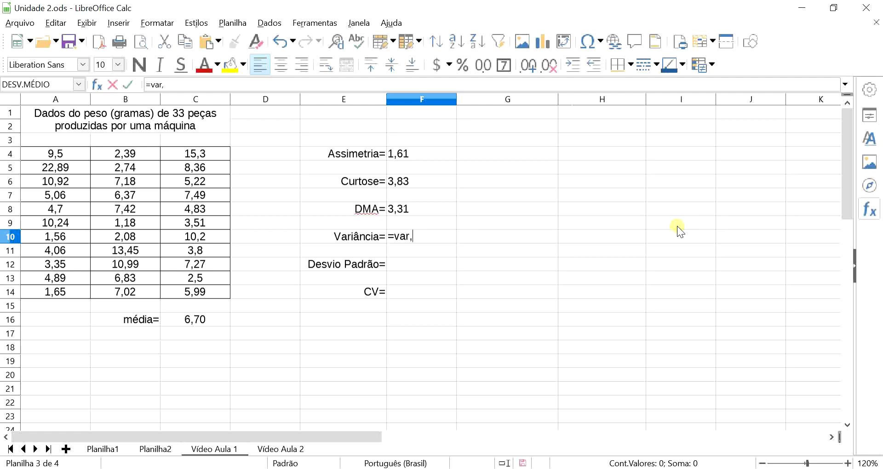
key("BackSpace")
key("BackSpace")
type(".p")
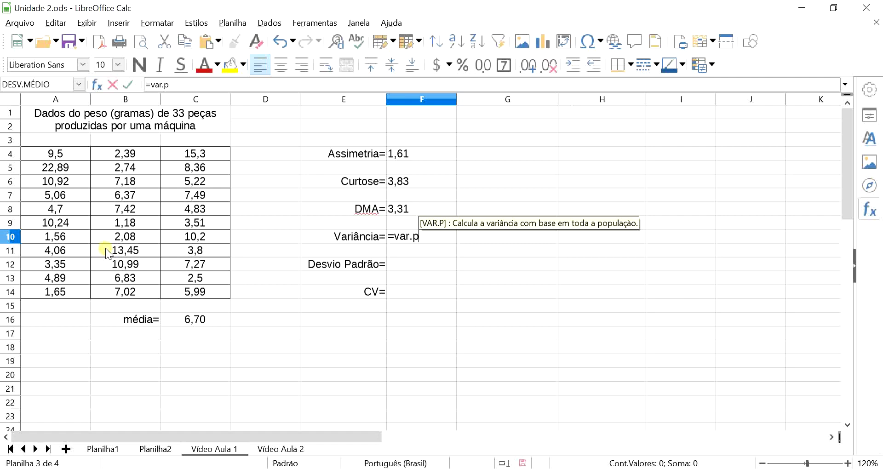
key("BackSpace")
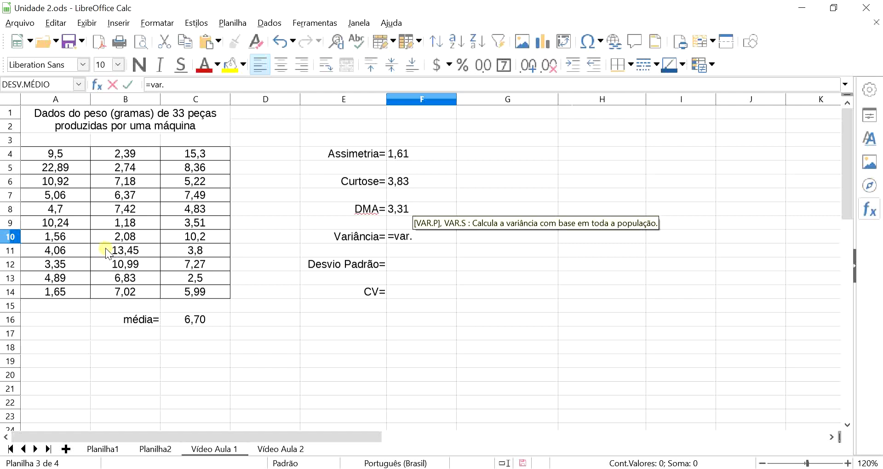
key("BackSpace")
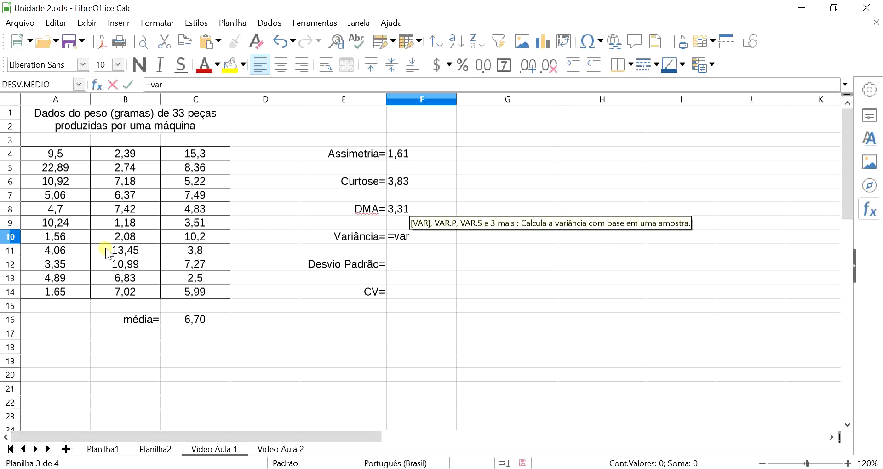
key("Return")
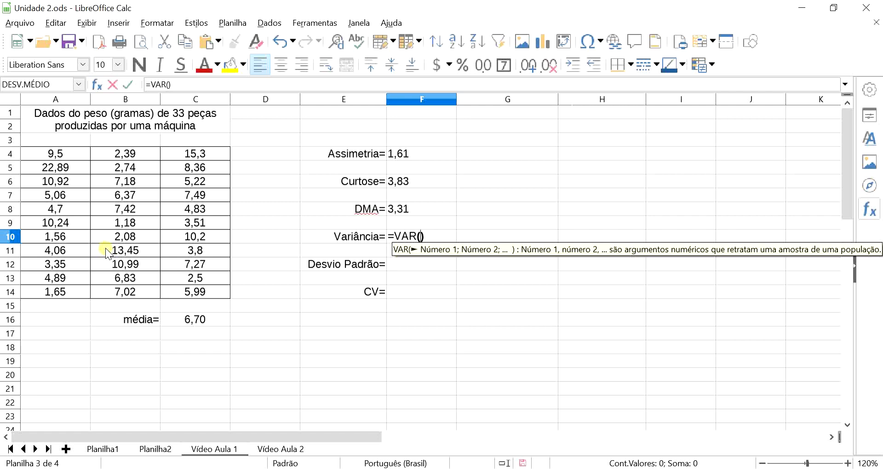
left_click(61, 153)
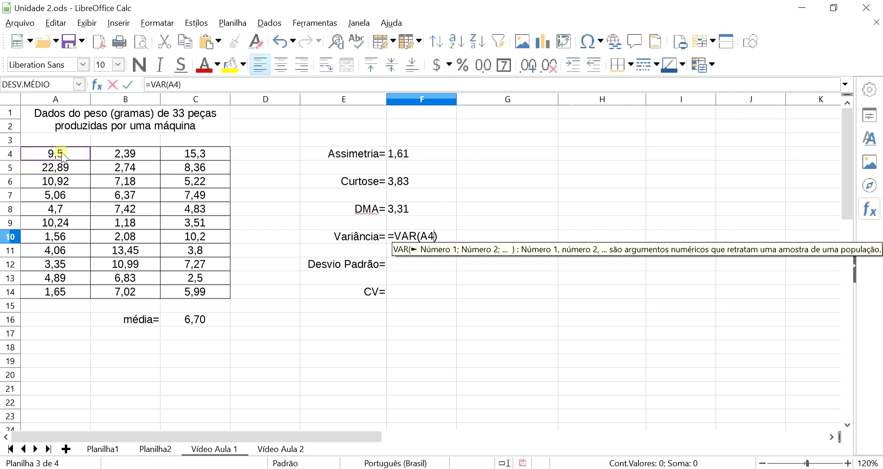
left_click_drag(62, 152, 210, 291)
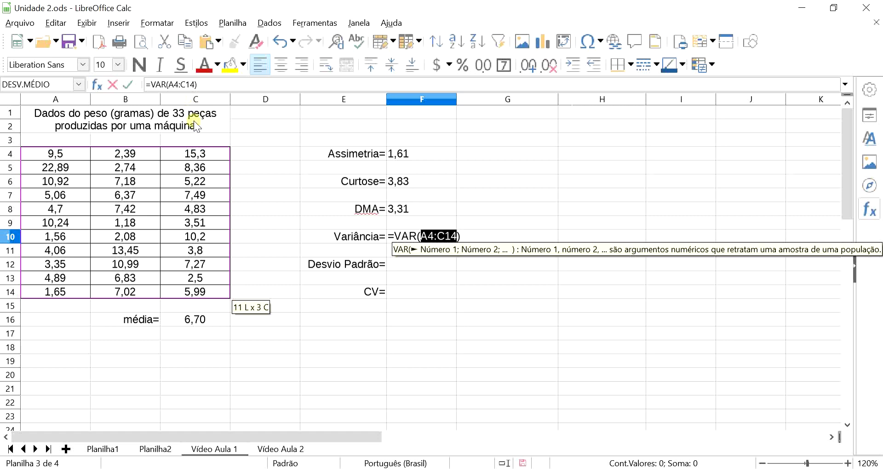
key("Return")
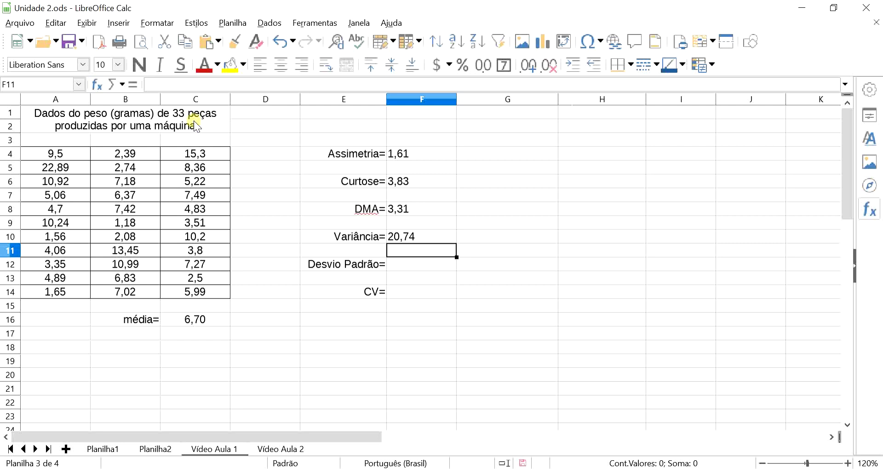
key("Up")
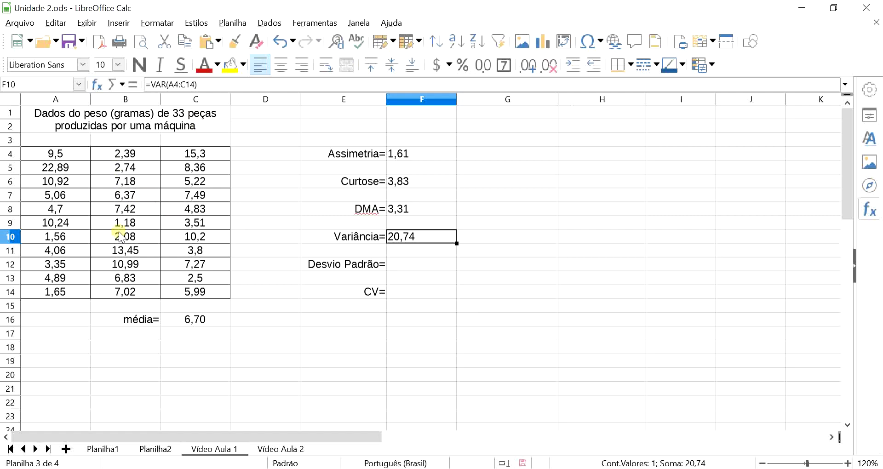
left_click(188, 322)
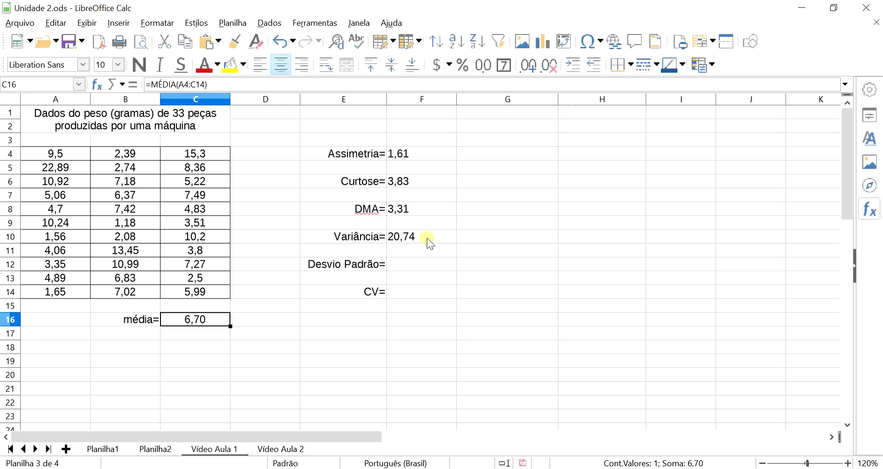
Step: Calculate the sample standard deviation of A4:C14 in cell F12 with the DESVPAD function
left_click(421, 266)
type("=")
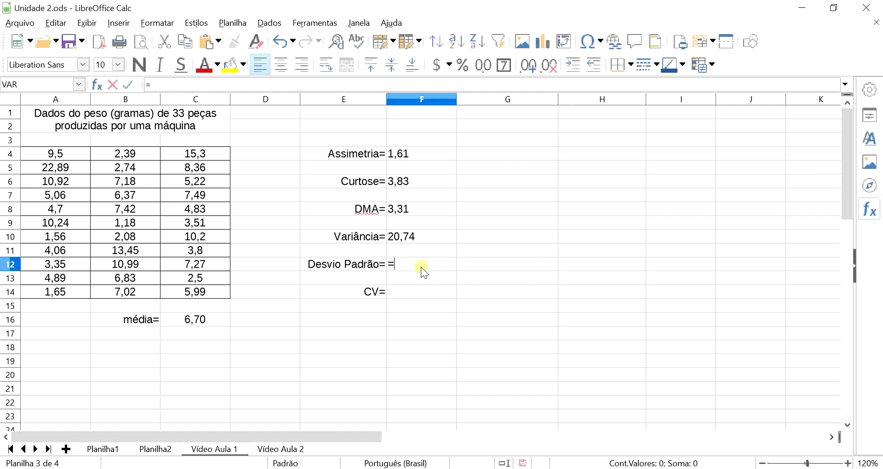
type("desv")
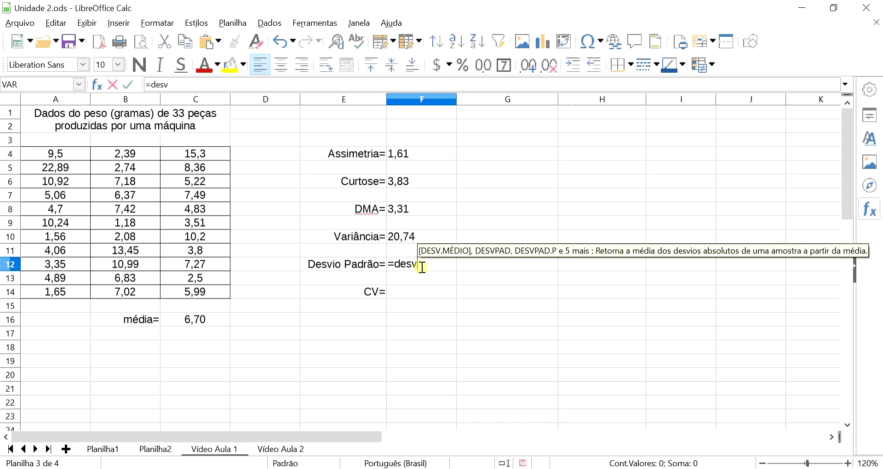
type("pad")
key("Return")
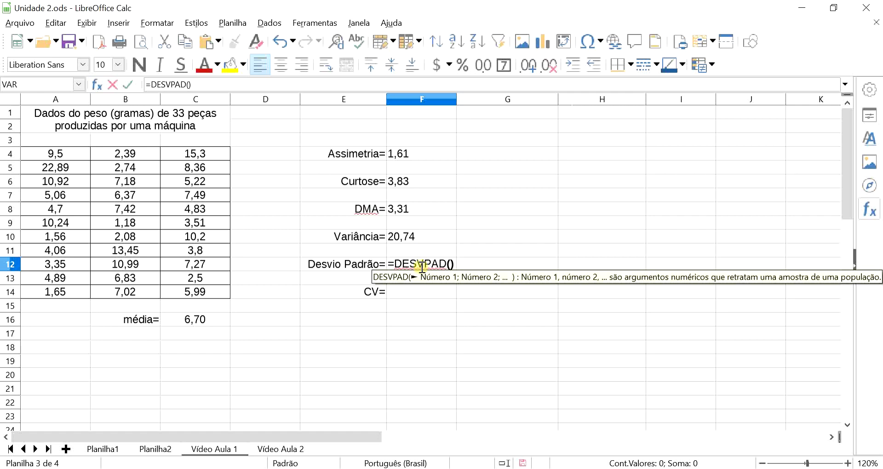
left_click_drag(37, 153, 213, 294)
key("Return")
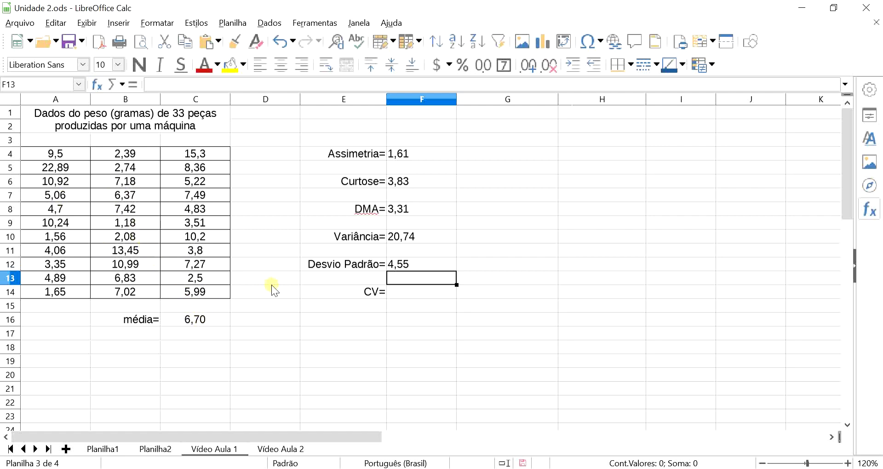
Step: Compare the mean absolute deviation, variance and standard deviation results in cells F8, F10 and F12
left_click(427, 264)
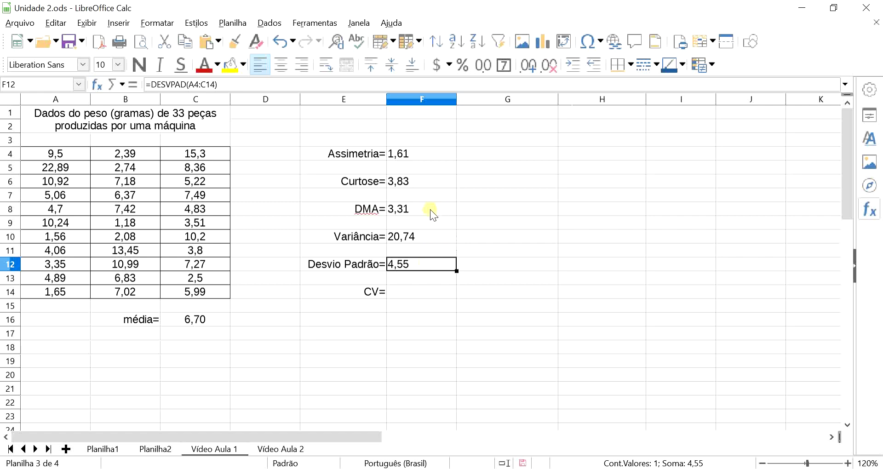
left_click(430, 209)
left_click(420, 262)
left_click(427, 207)
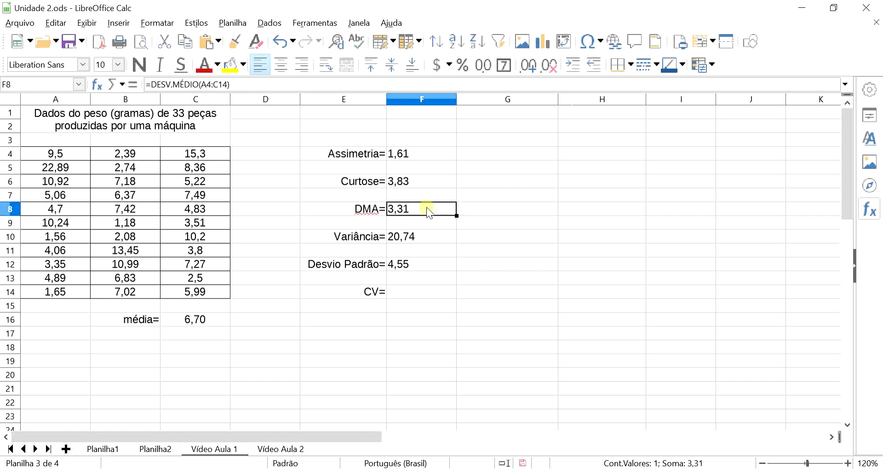
left_click(423, 239)
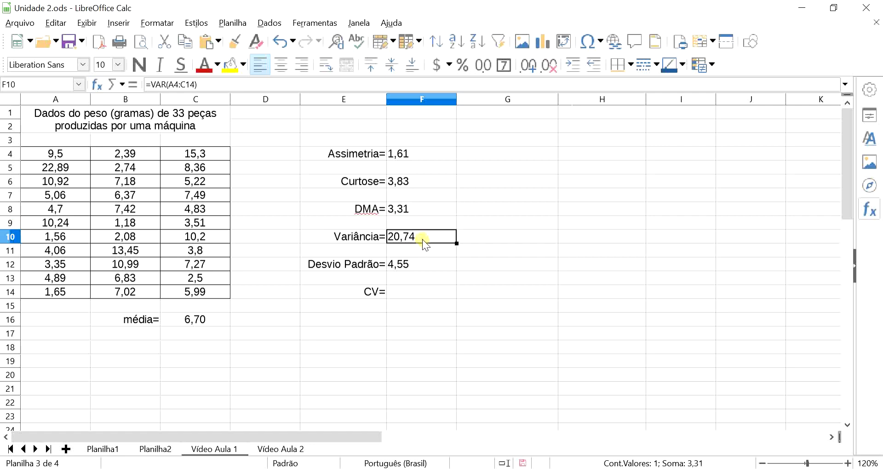
left_click(417, 263)
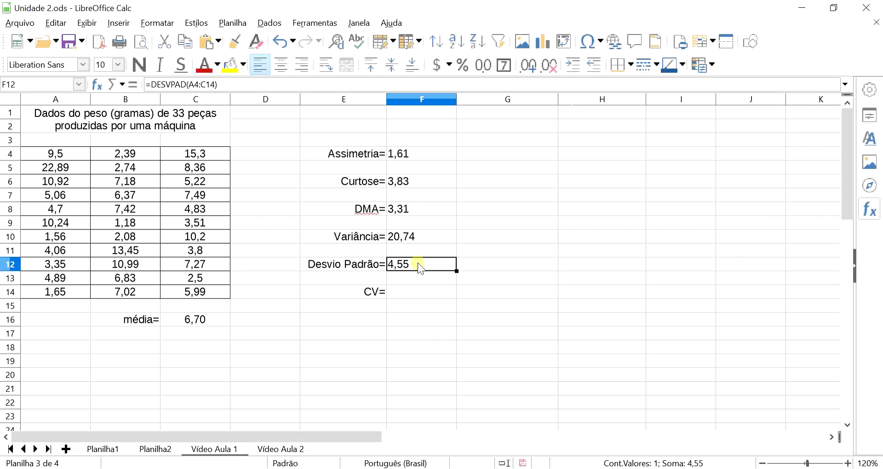
Step: Calculate the coefficient of variation in cell F14 by dividing the standard deviation in F12 by the mean in C16
left_click(415, 293)
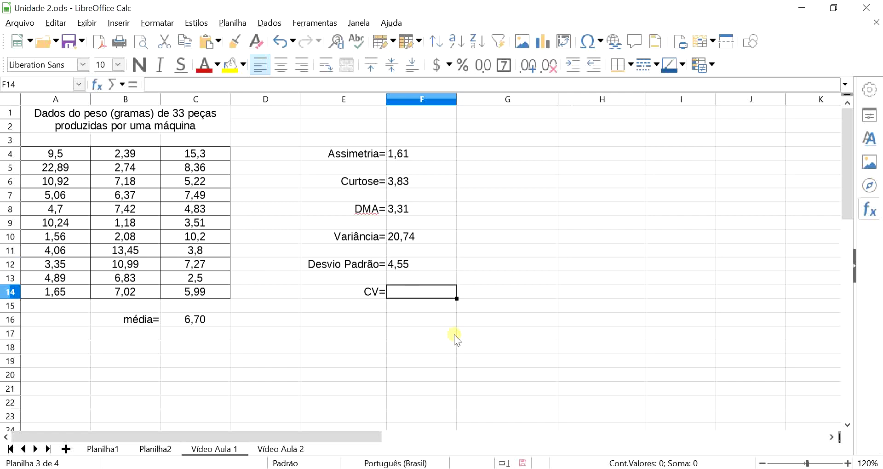
type("=")
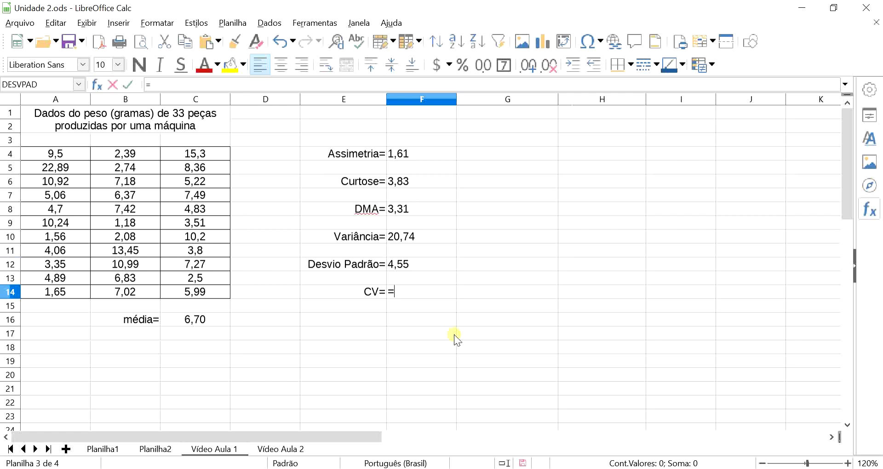
left_click(425, 264)
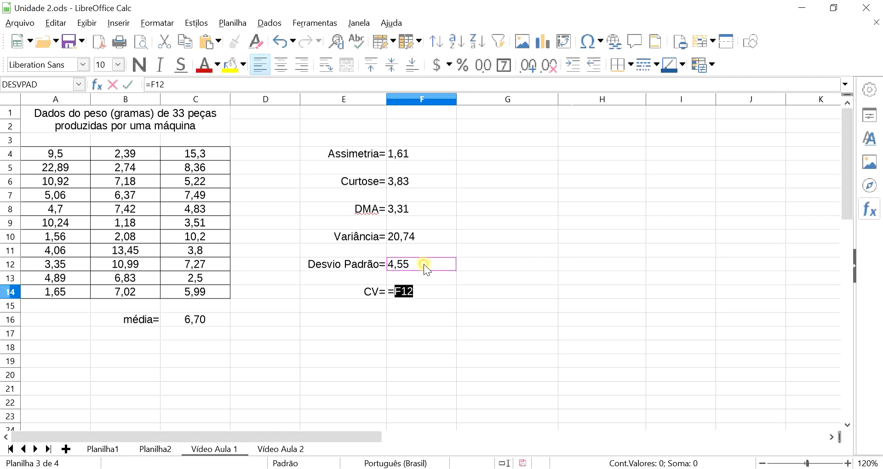
type("/")
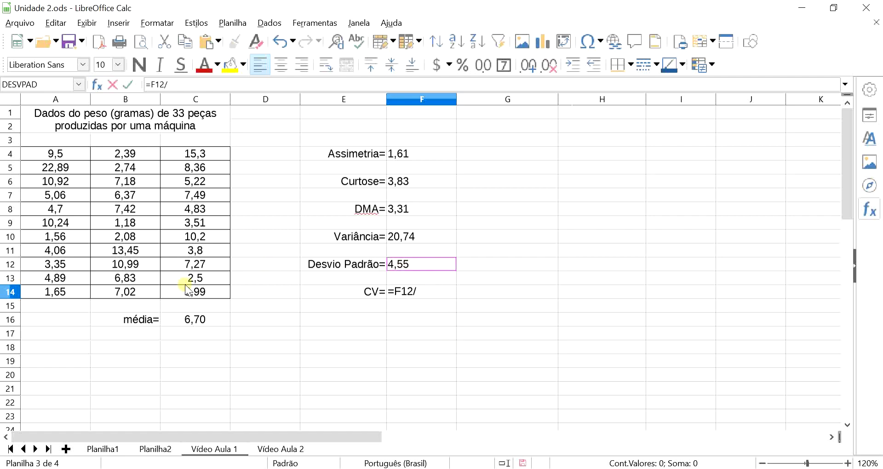
left_click(173, 317)
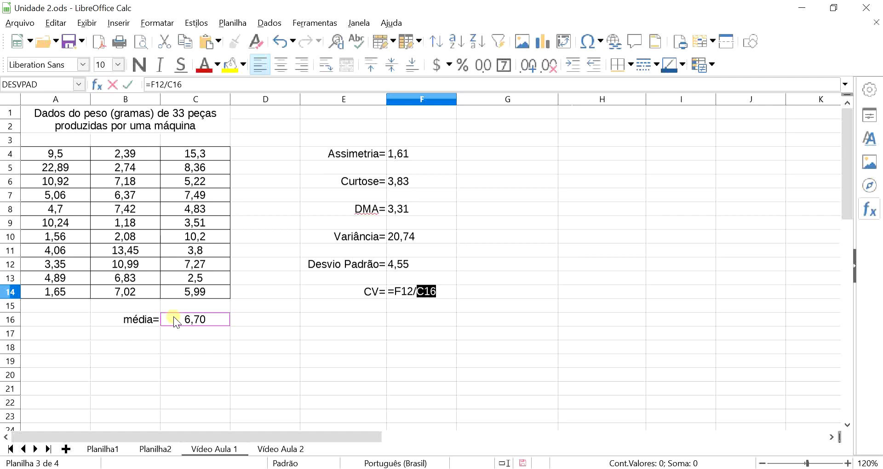
key("Return")
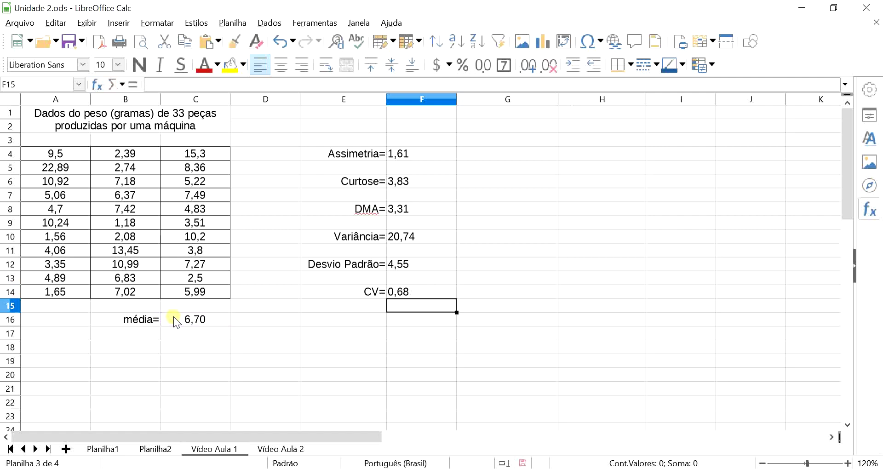
Step: Extend the coefficient of variation formula in cell F14 to =F12/C16*100 so that it gives a percentage
key("Up")
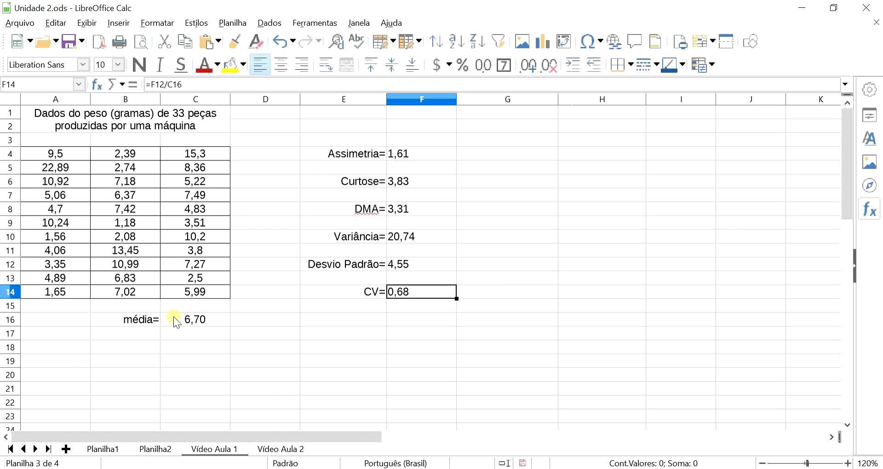
double_click(425, 289)
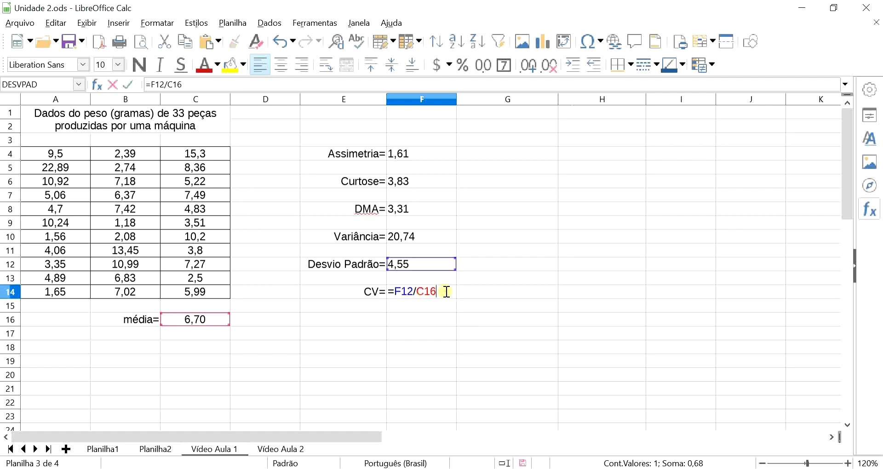
left_click(445, 291)
type("*100")
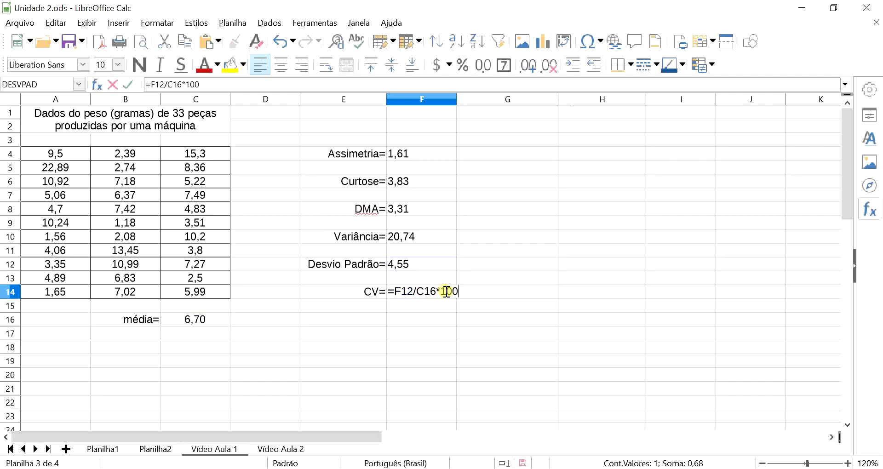
key("Return")
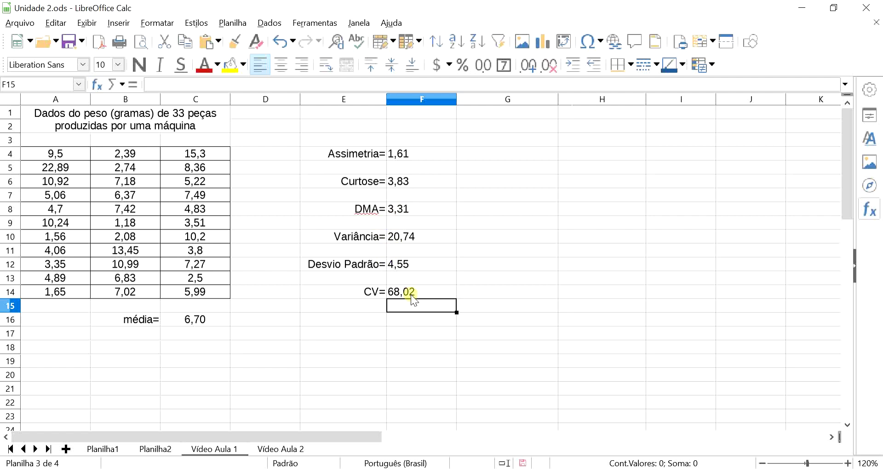
left_click(431, 336)
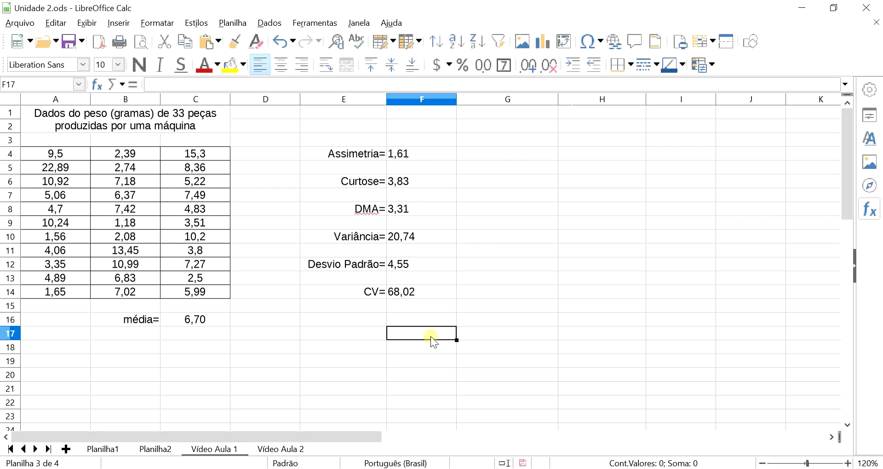